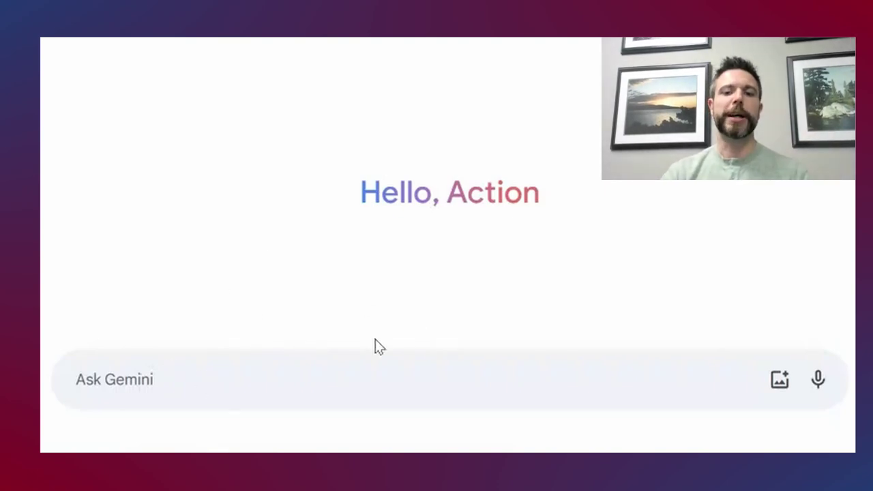
# Step: Ask Gemini to 'write a health insurance blog' and scroll through its reply
pyautogui.click(365, 370)
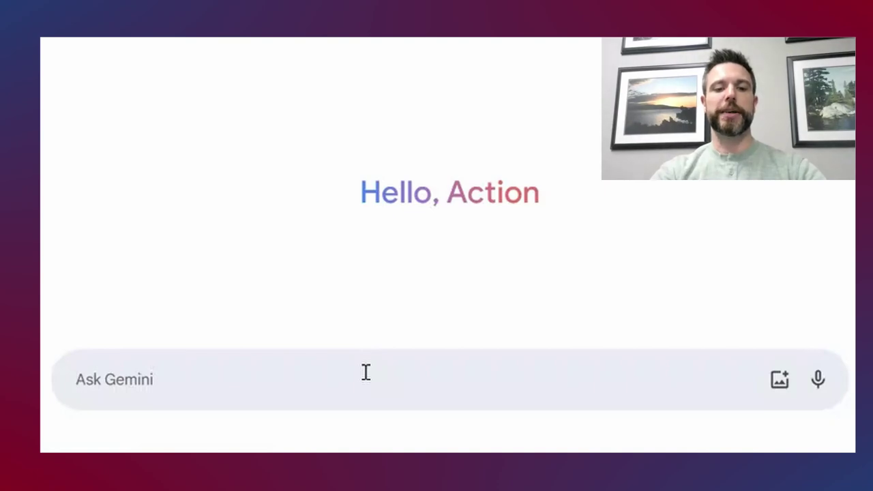
pyautogui.write('write a')
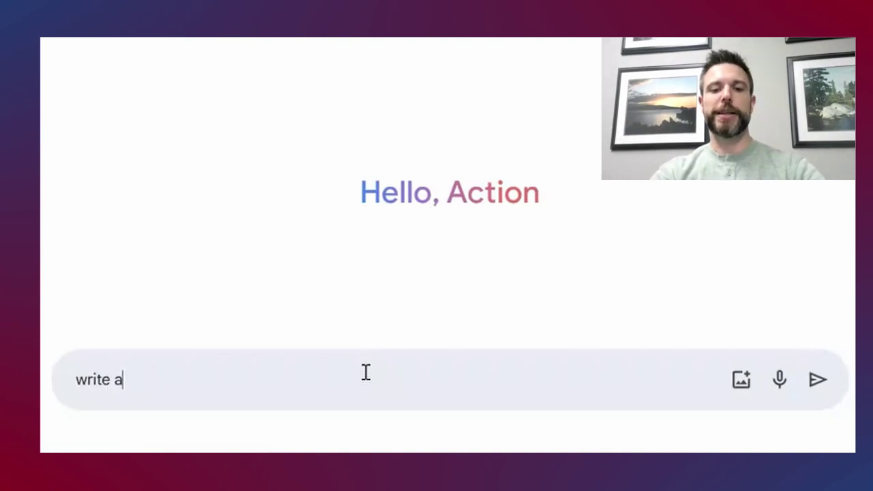
pyautogui.write(' health insurance blog')
pyautogui.press('Return')
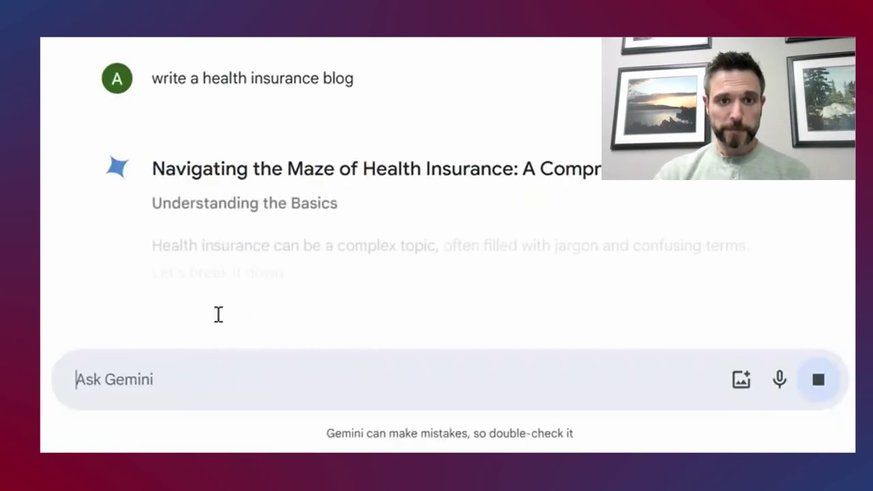
pyautogui.scroll(-3, 327, 235)
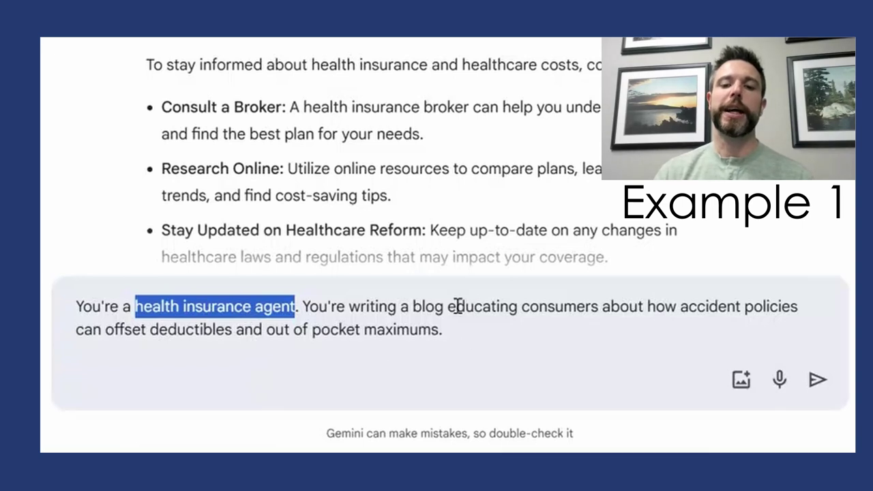
# Step: Highlight 'consumers', 'blog' and the accident-policies topic, then submit the health-insurance-agent prompt
pyautogui.moveTo(522, 306)
pyautogui.mouseDown()
pyautogui.moveTo(610, 312)
pyautogui.moveTo(597, 311)
pyautogui.mouseUp()
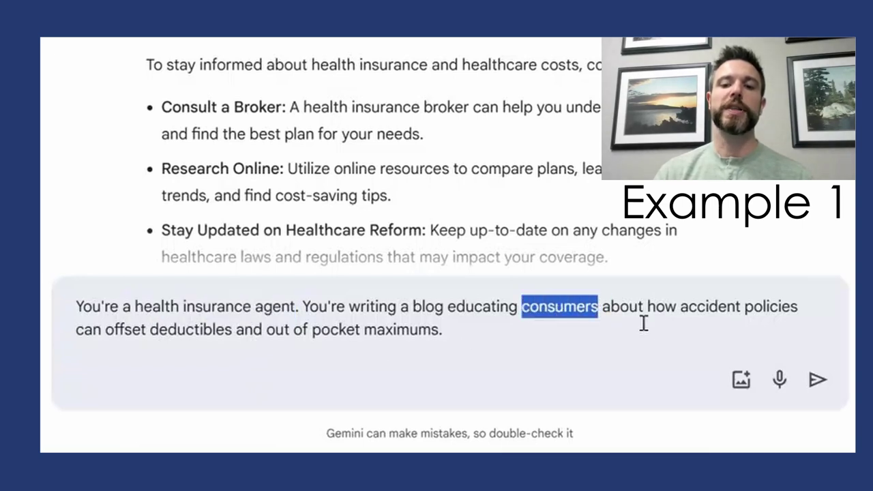
pyautogui.moveTo(447, 305); pyautogui.dragTo(416, 306)
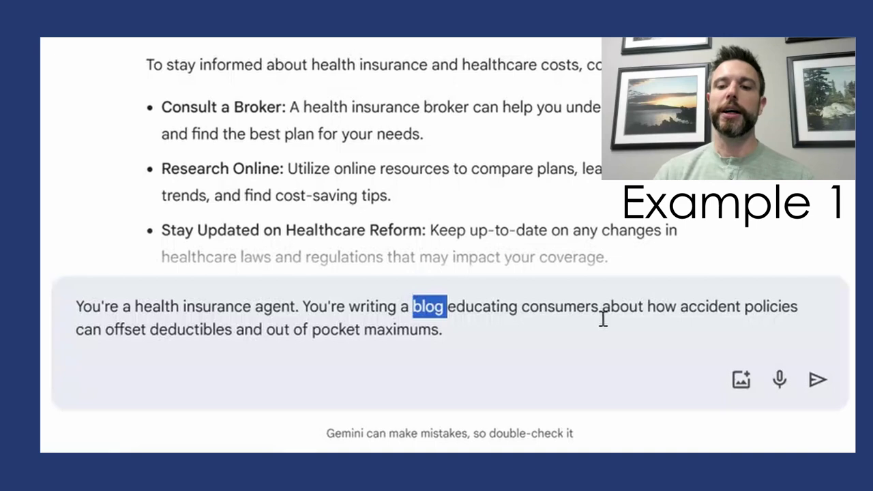
pyautogui.moveTo(681, 306); pyautogui.dragTo(838, 352)
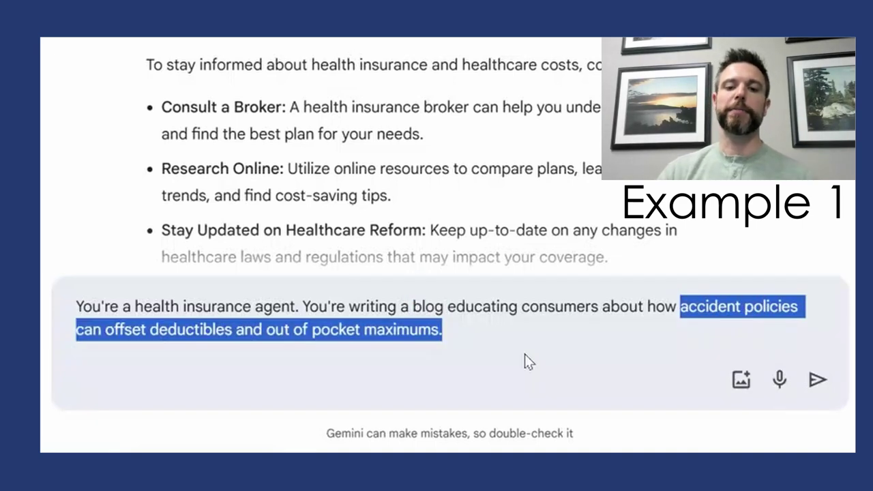
pyautogui.click(488, 335)
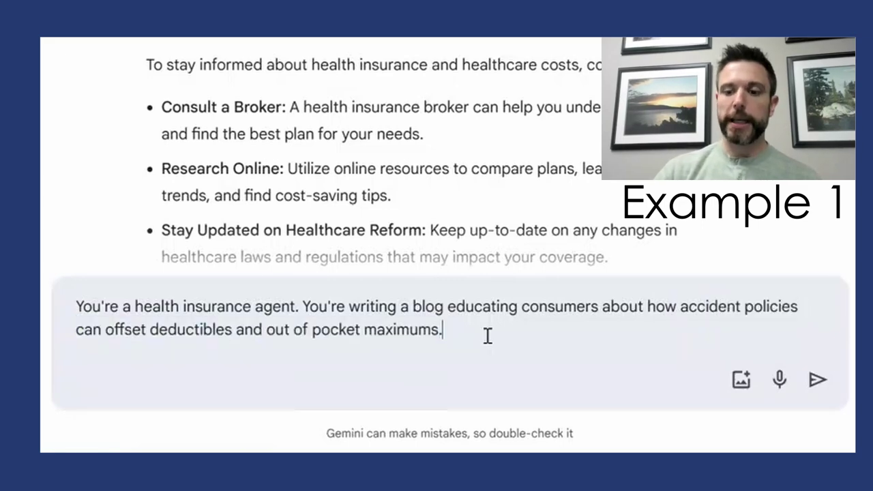
pyautogui.press('Return')
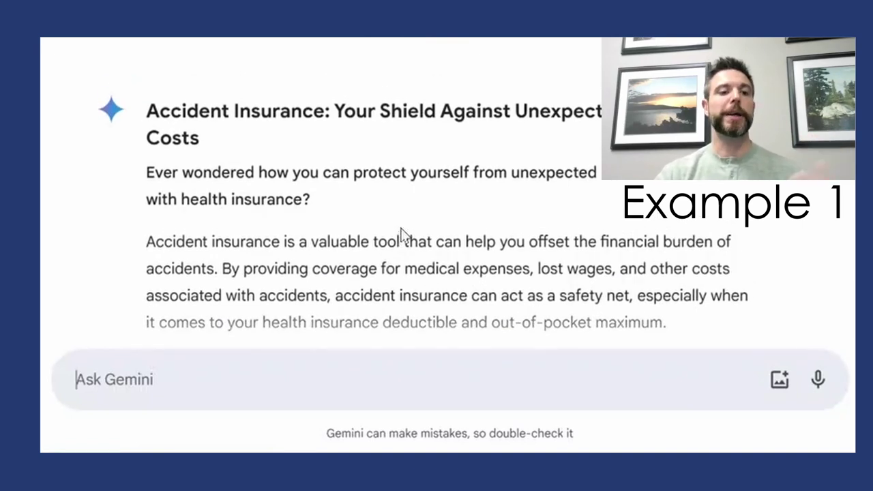
pyautogui.scroll(-2, 411, 224)
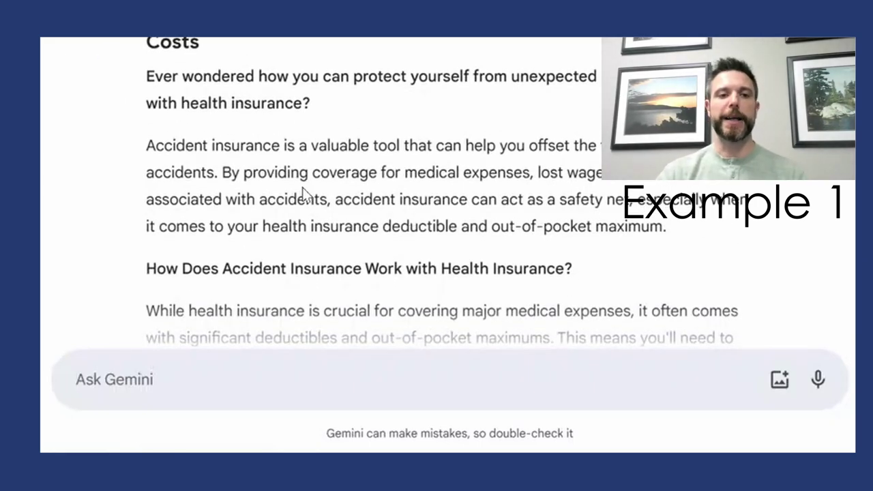
pyautogui.scroll(-2, 303, 196)
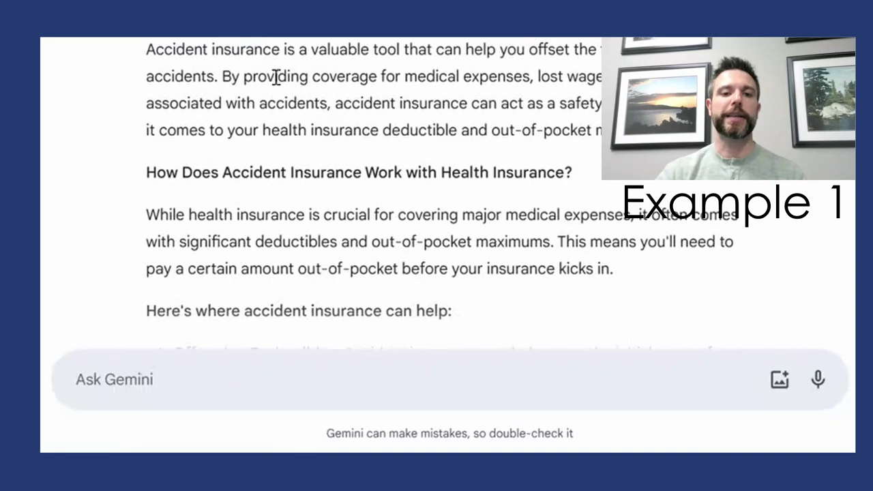
pyautogui.scroll(-6, 254, 165)
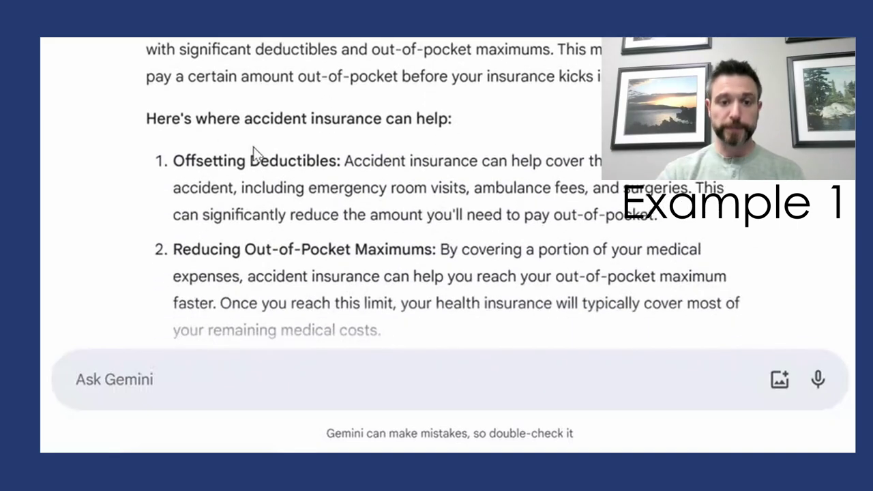
pyautogui.scroll(-4, 218, 151)
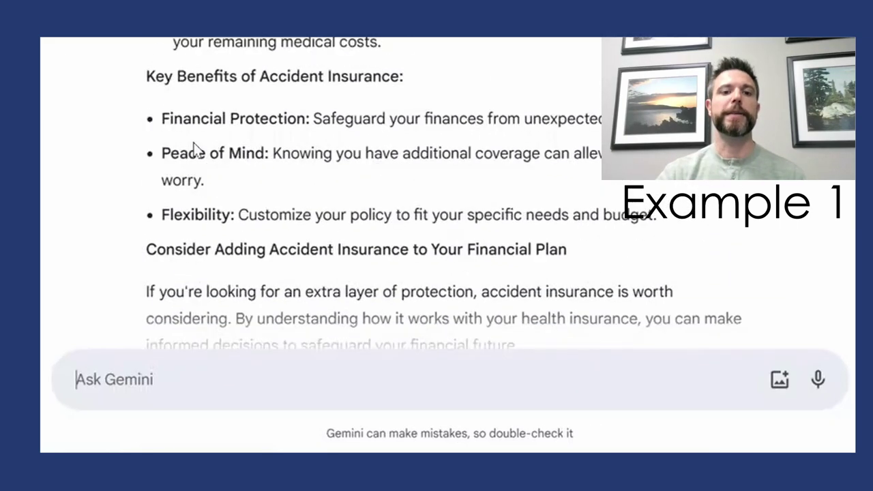
pyautogui.scroll(-2, 195, 167)
pyautogui.scroll(-4, 191, 161)
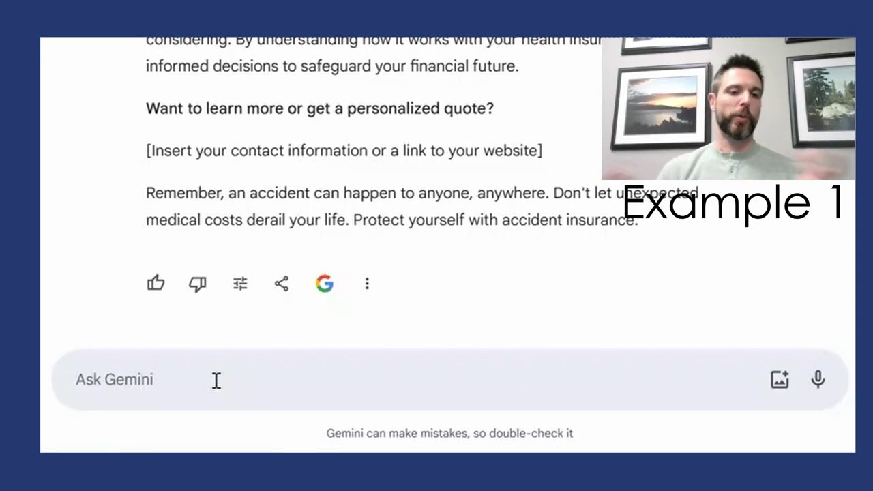
# Step: Ask Gemini to 'Use a more confident tone' and compare the rewritten blog with the original
pyautogui.write('Use a ')
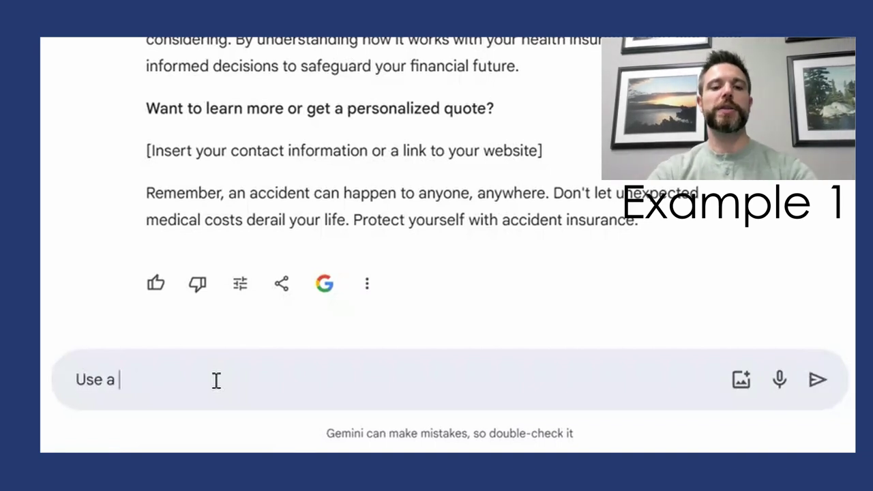
pyautogui.write('more confident tone')
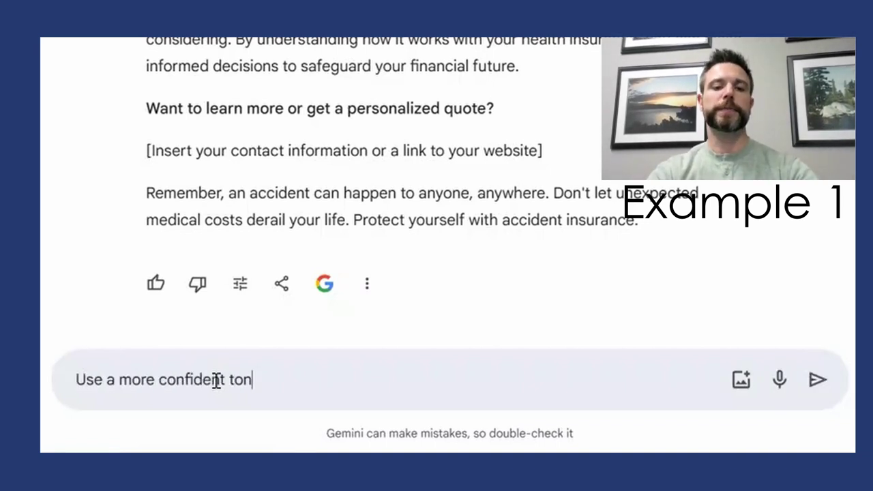
pyautogui.press('Return')
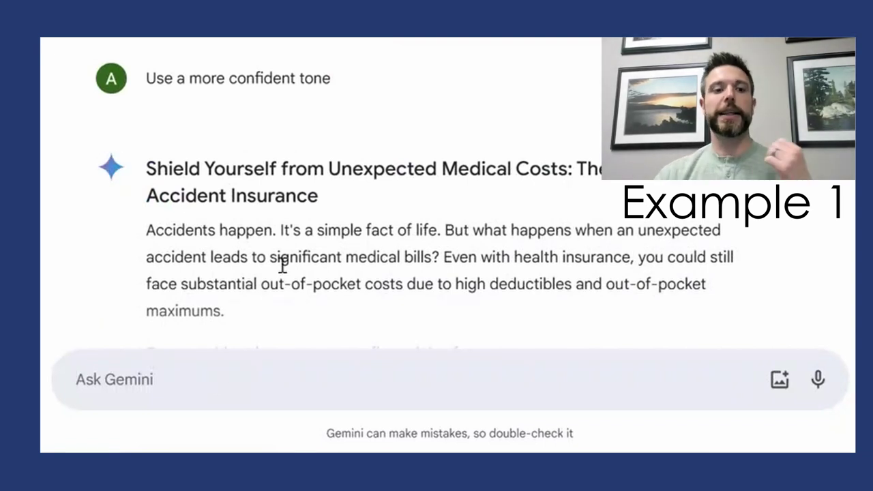
pyautogui.scroll(-1, 244, 264)
pyautogui.scroll(1, 242, 263)
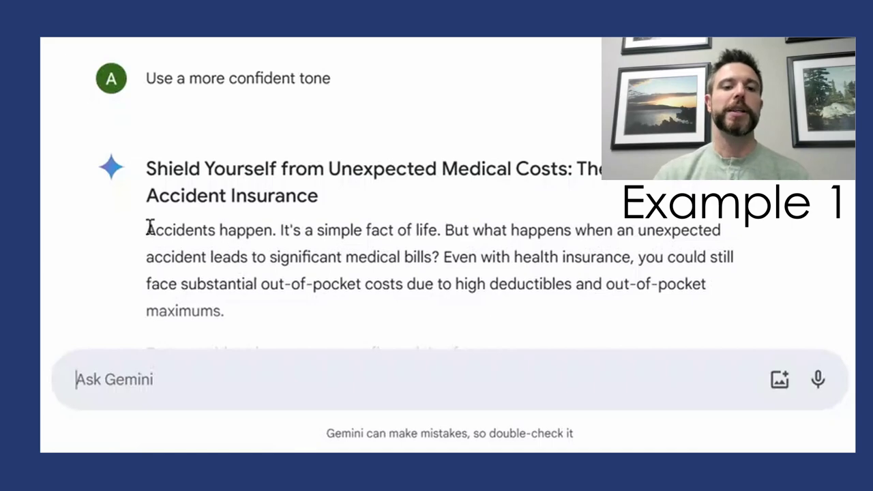
pyautogui.scroll(-15, 147, 227)
pyautogui.scroll(15, 149, 227)
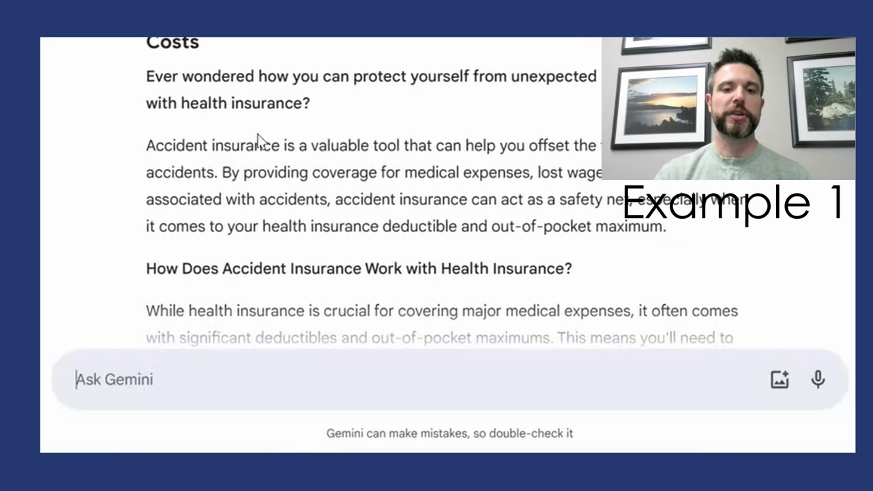
pyautogui.scroll(-2, 349, 136)
pyautogui.scroll(-10, 352, 166)
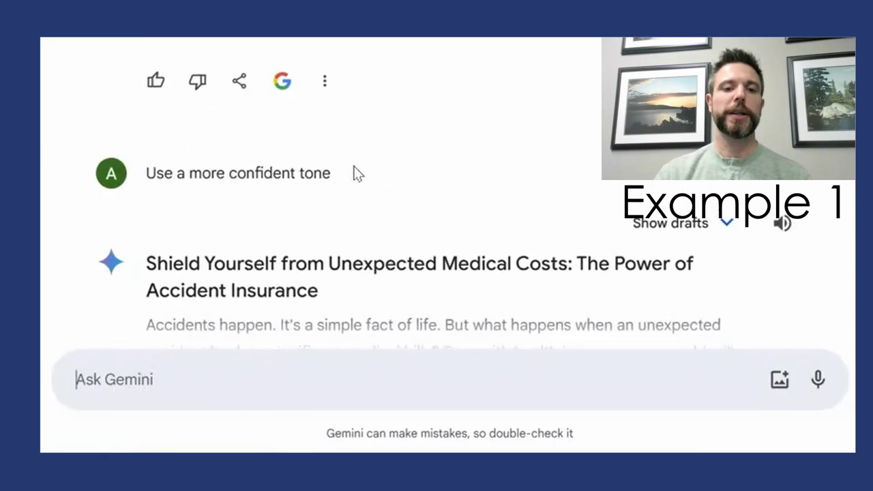
pyautogui.scroll(3, 246, 149)
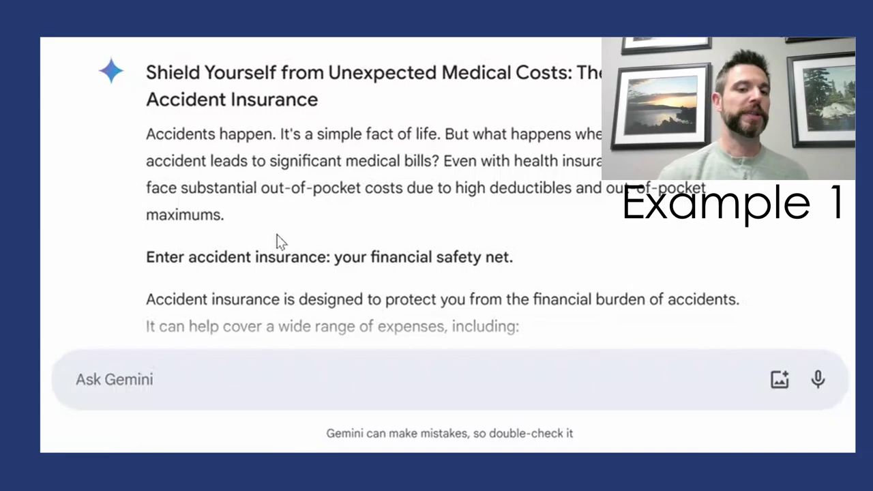
pyautogui.scroll(-10, 306, 195)
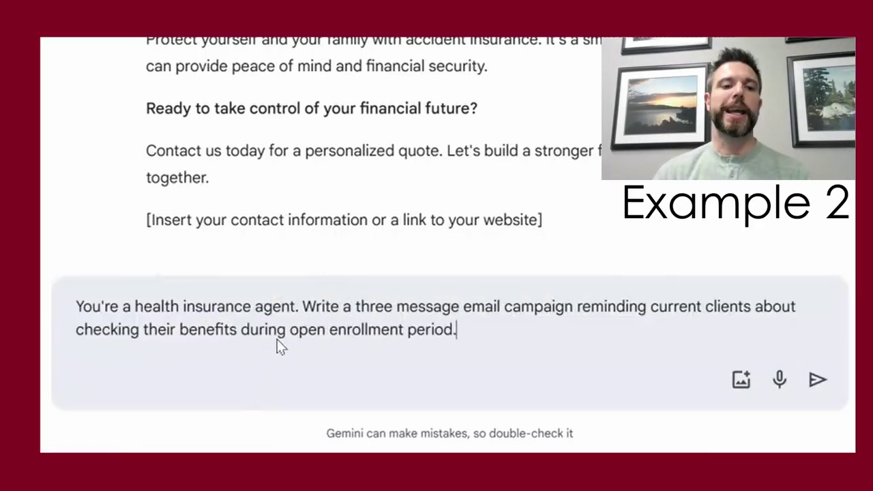
# Step: Highlight the agent role, current-clients audience and three-email request, then send the campaign prompt
pyautogui.moveTo(300, 307)
pyautogui.mouseDown()
pyautogui.moveTo(127, 302)
pyautogui.moveTo(134, 303)
pyautogui.mouseUp()
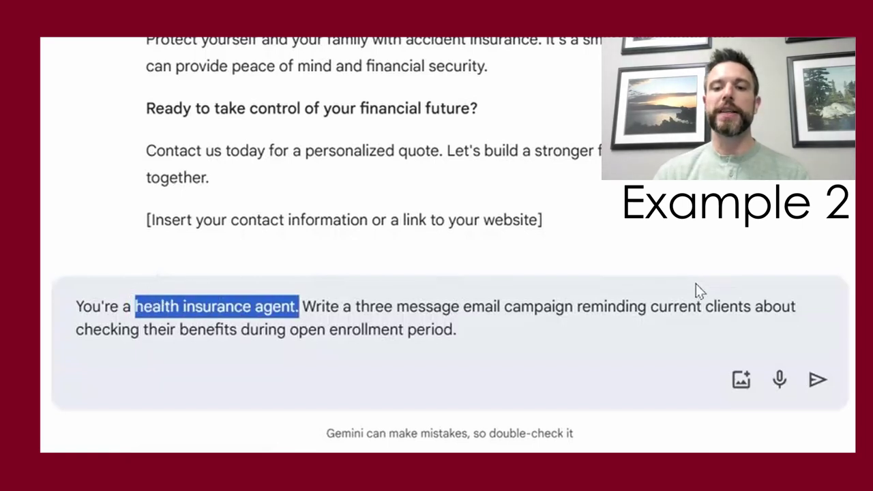
pyautogui.moveTo(752, 306); pyautogui.dragTo(651, 301)
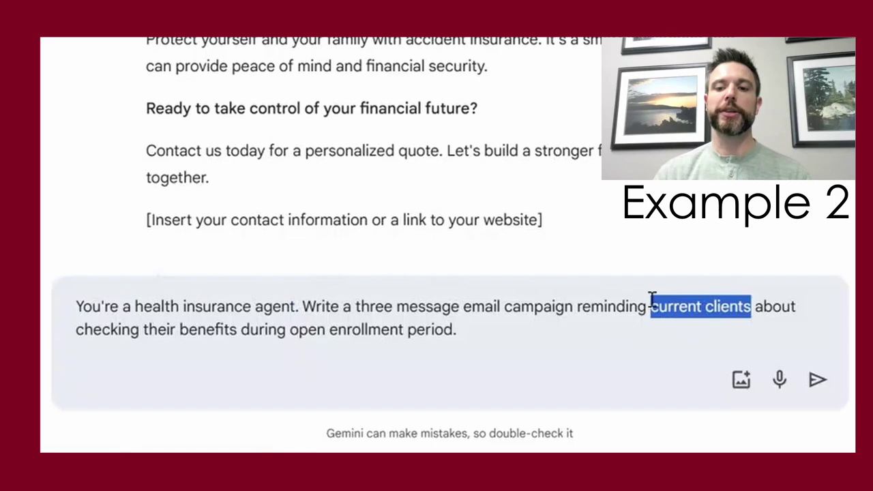
pyautogui.moveTo(357, 304); pyautogui.dragTo(573, 302)
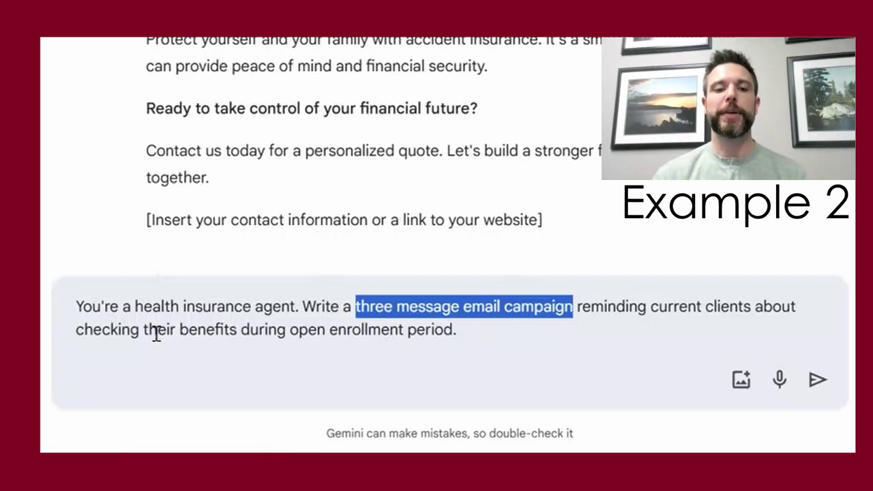
pyautogui.click(497, 329)
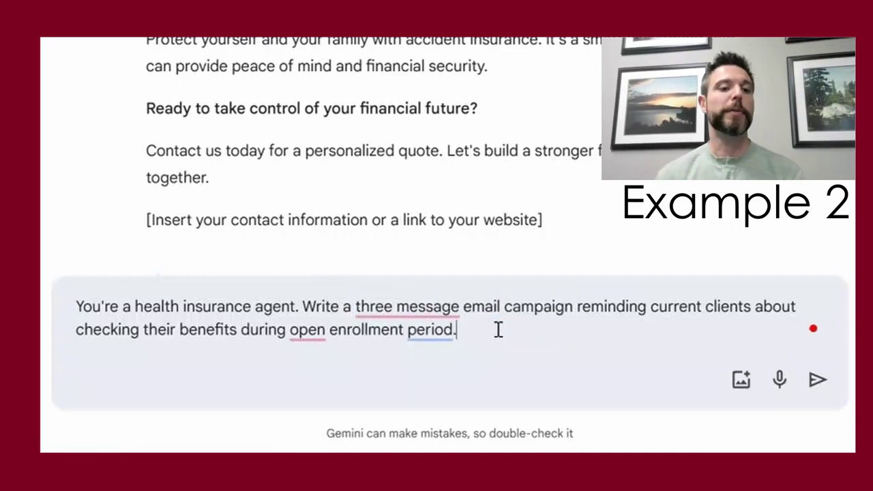
pyautogui.press('Return')
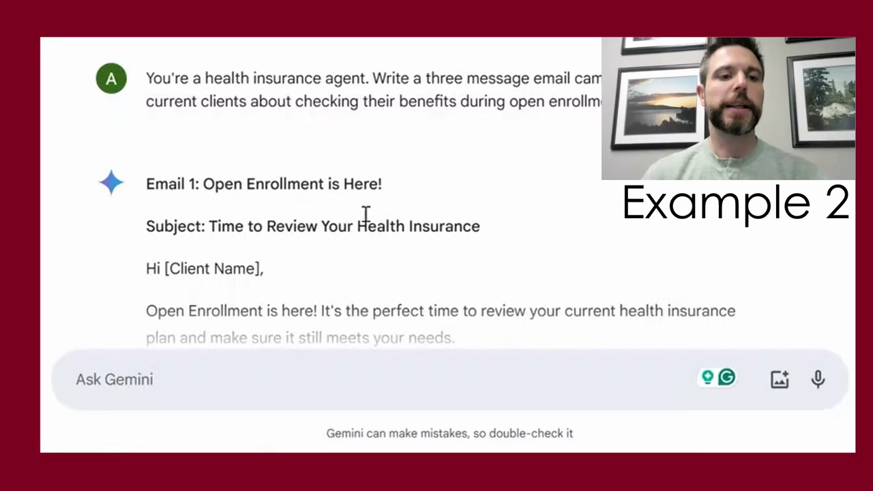
pyautogui.scroll(-2, 289, 136)
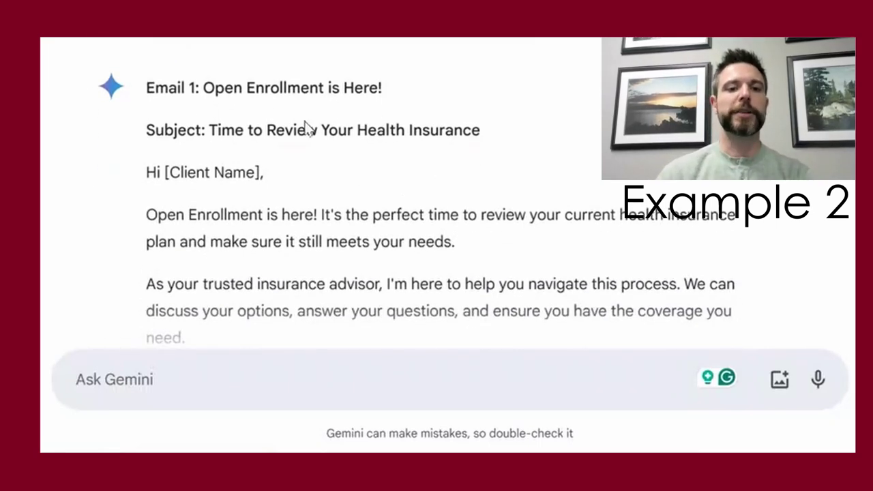
pyautogui.scroll(-2, 353, 127)
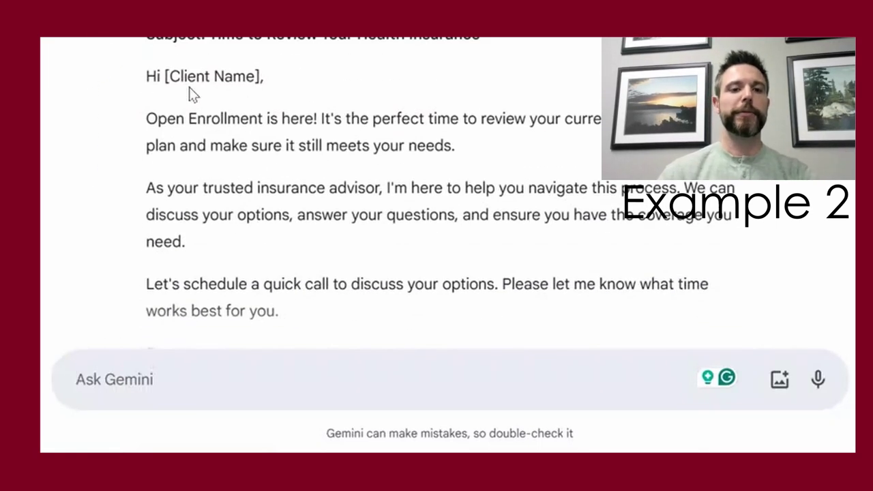
pyautogui.scroll(-3, 201, 93)
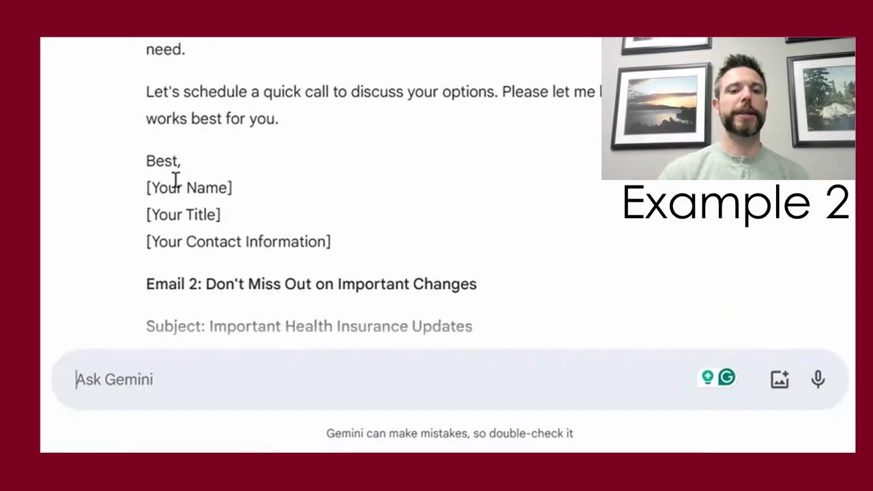
pyautogui.scroll(-3, 236, 174)
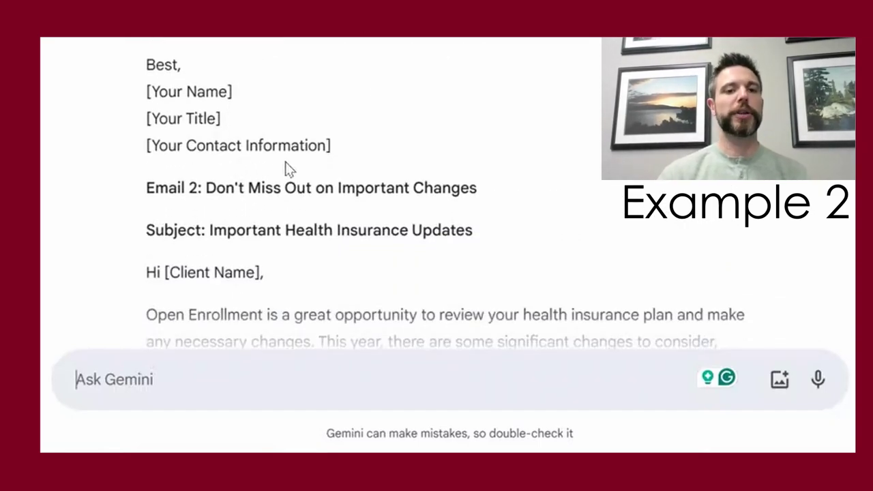
pyautogui.scroll(-3, 290, 170)
pyautogui.scroll(-3, 405, 205)
pyautogui.scroll(-3, 401, 209)
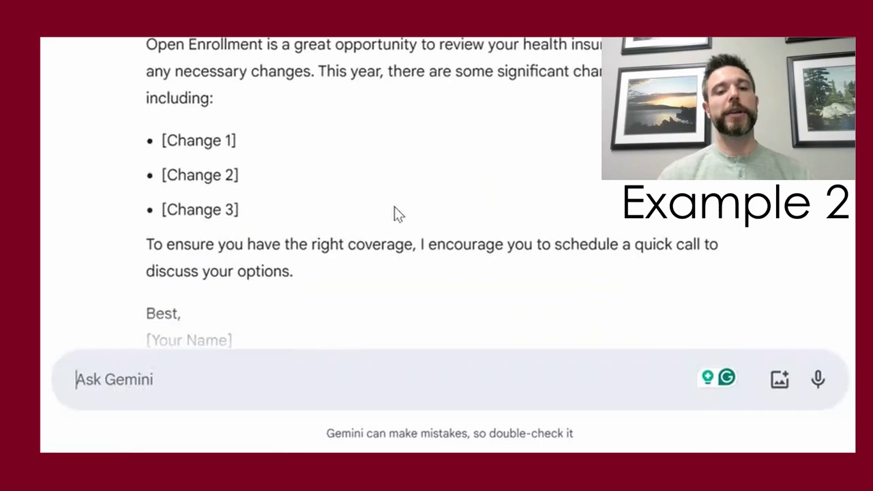
pyautogui.scroll(-1, 395, 207)
pyautogui.scroll(-10, 392, 207)
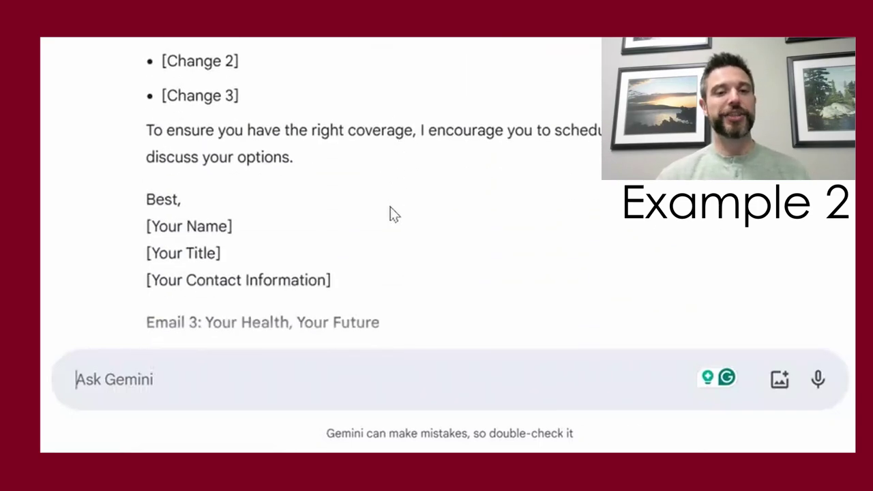
pyautogui.scroll(-2, 393, 213)
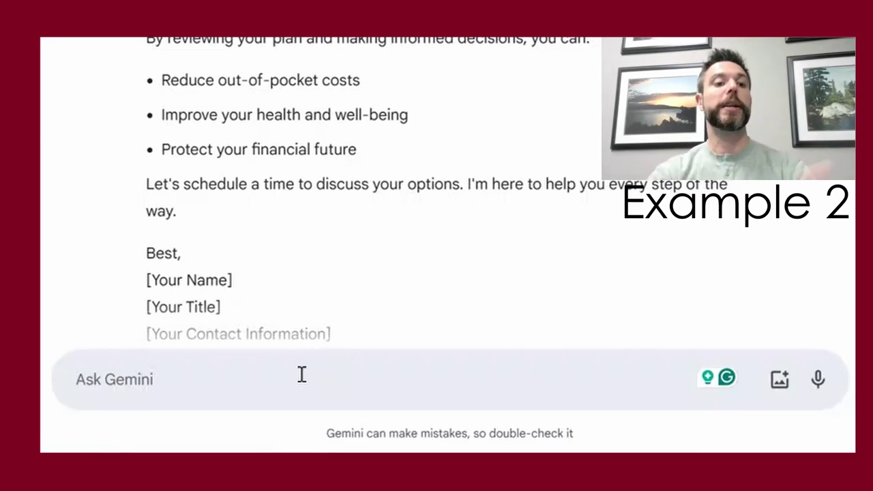
# Step: Ask Gemini to 'Add previews to each of these messages' for the three campaign emails
pyautogui.write('Add ad')
pyautogui.press('BackSpace')
pyautogui.press('BackSpace')
pyautogui.write('previews to each of these messages')
pyautogui.press('Return')
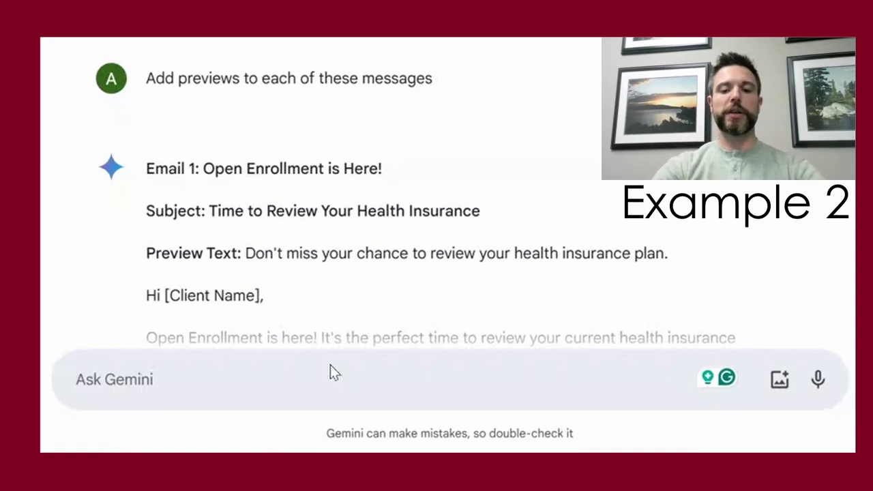
pyautogui.write('take a more confident tone')
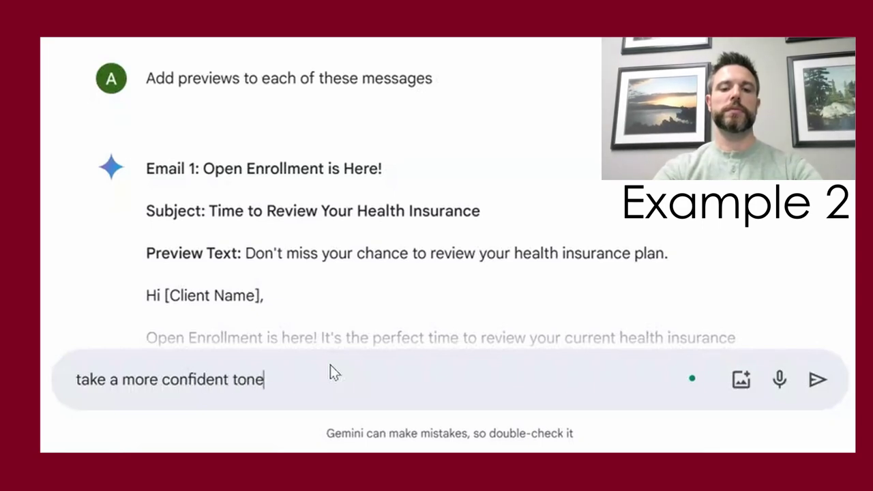
# Step: Send 'take a more confident tone' and scroll through the revised campaign emails
pyautogui.press('Return')
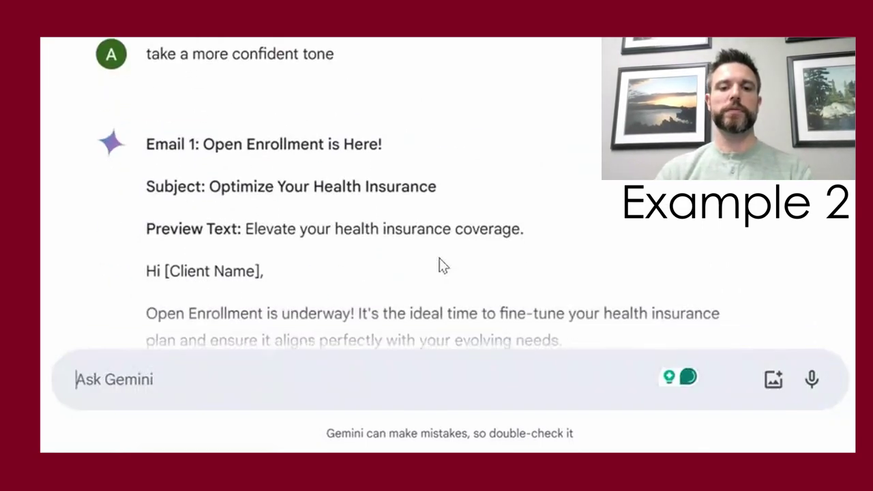
pyautogui.scroll(-2, 440, 266)
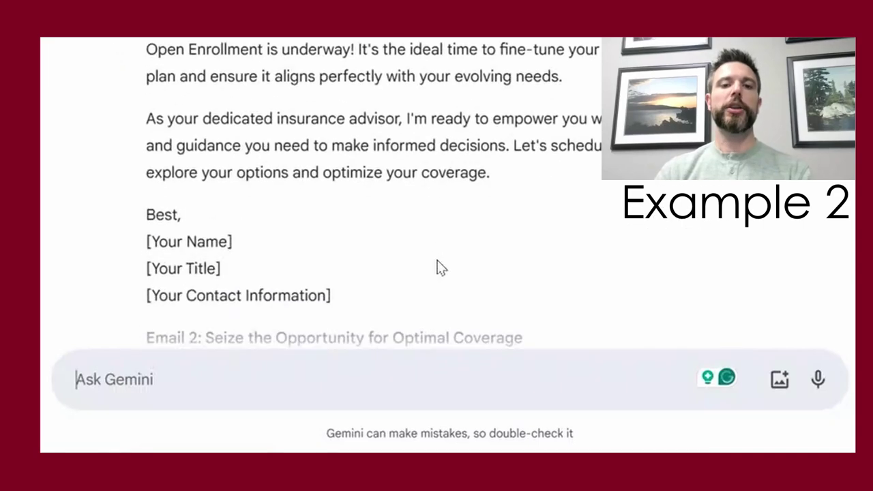
pyautogui.scroll(-5, 429, 270)
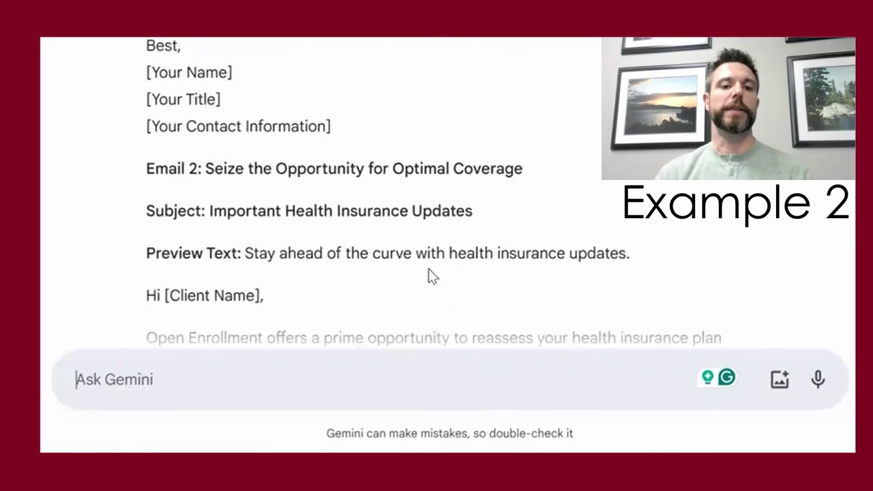
# Step: Tell Gemini 'this copy is too long' and review the shortened emails
pyautogui.click(349, 366)
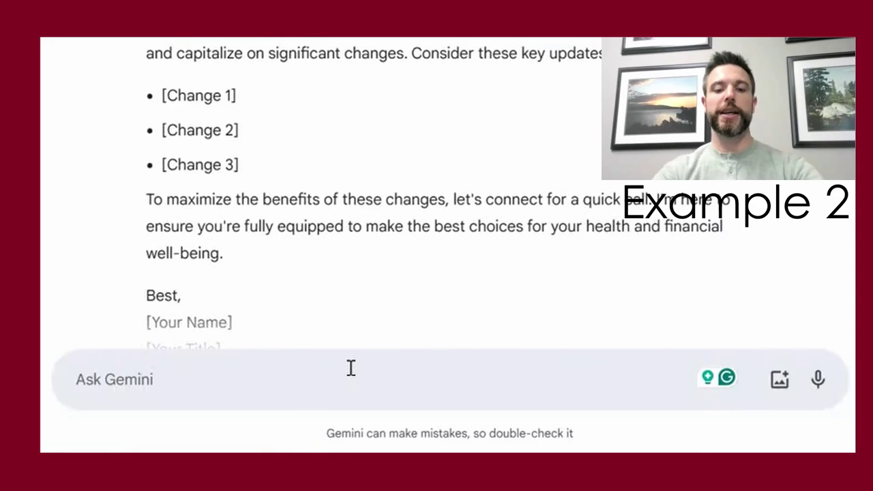
pyautogui.write('this copy too')
pyautogui.press('BackSpace')
pyautogui.press('BackSpace')
pyautogui.press('BackSpace')
pyautogui.write('is too long')
pyautogui.press('Return')
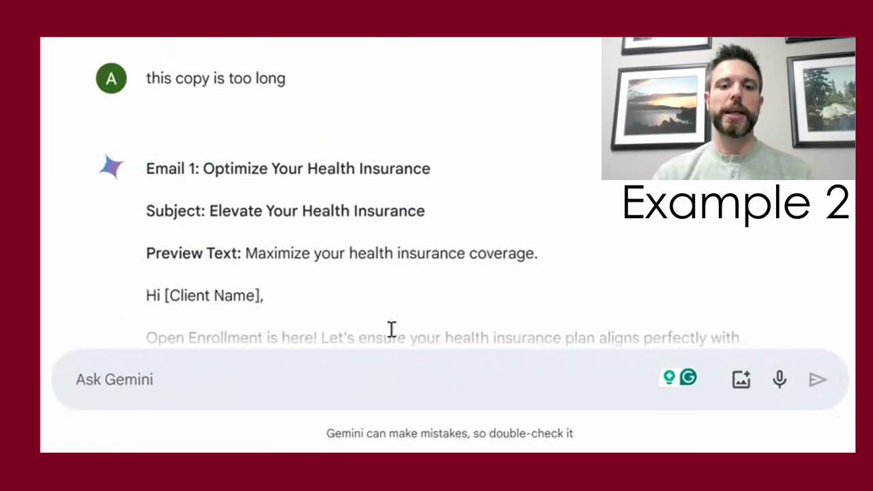
pyautogui.scroll(-4, 448, 294)
pyautogui.scroll(2, 444, 286)
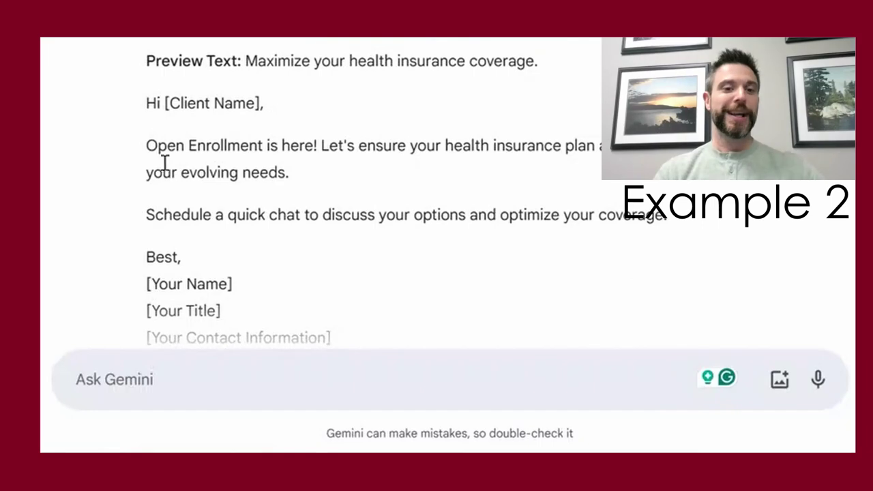
pyautogui.scroll(5, 210, 221)
pyautogui.scroll(-10, 209, 222)
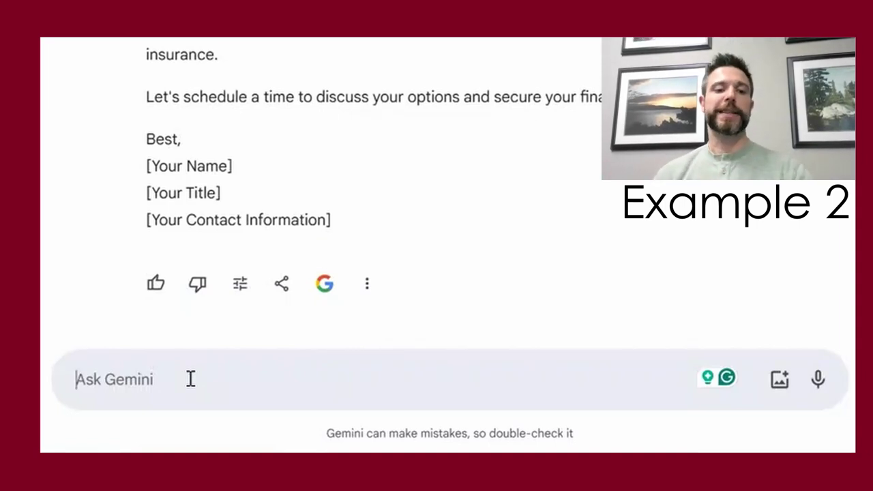
# Step: Ask for send times given open enrollment runs November 1 to January 15, then review the schedule
pyautogui.write('sugg')
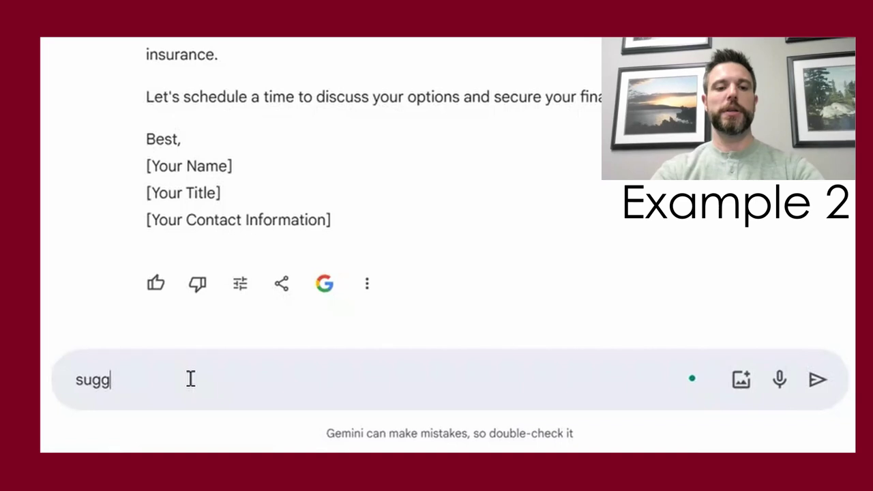
pyautogui.press('BackSpace')
pyautogui.press('BackSpace')
pyautogui.write('Open enrollment begins on')
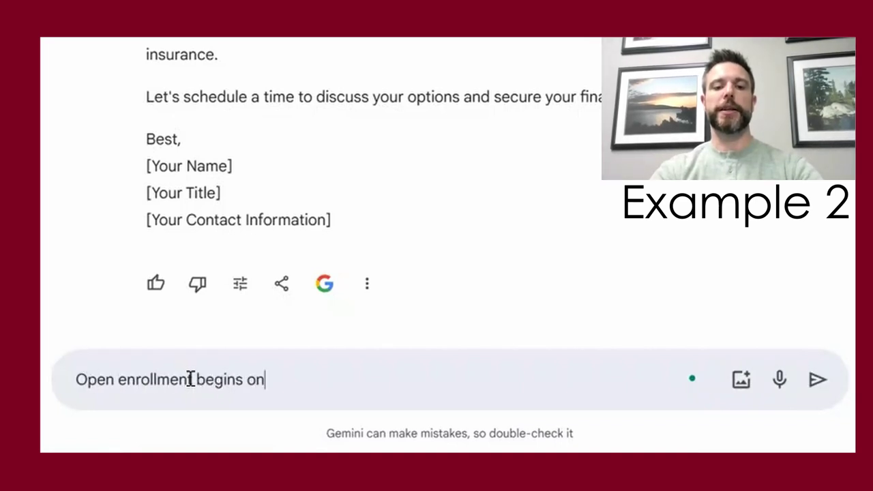
pyautogui.write(' November 1')
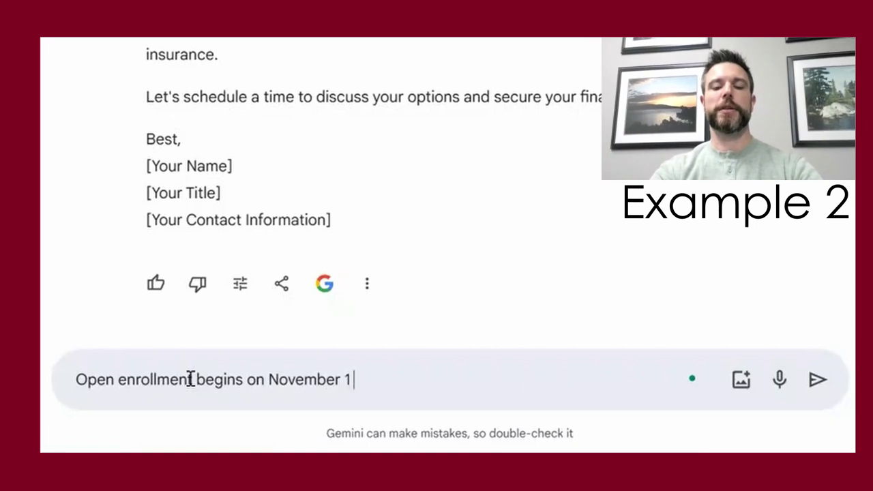
pyautogui.write(' and ends on')
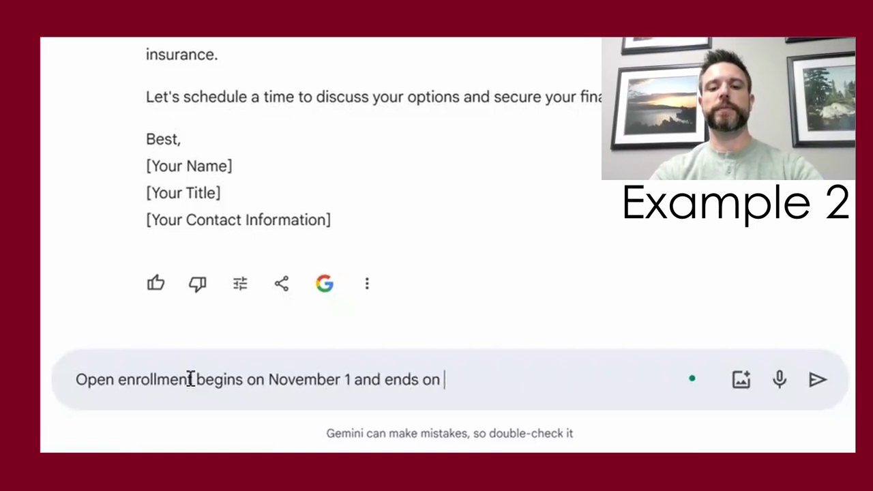
pyautogui.write(' January 15')
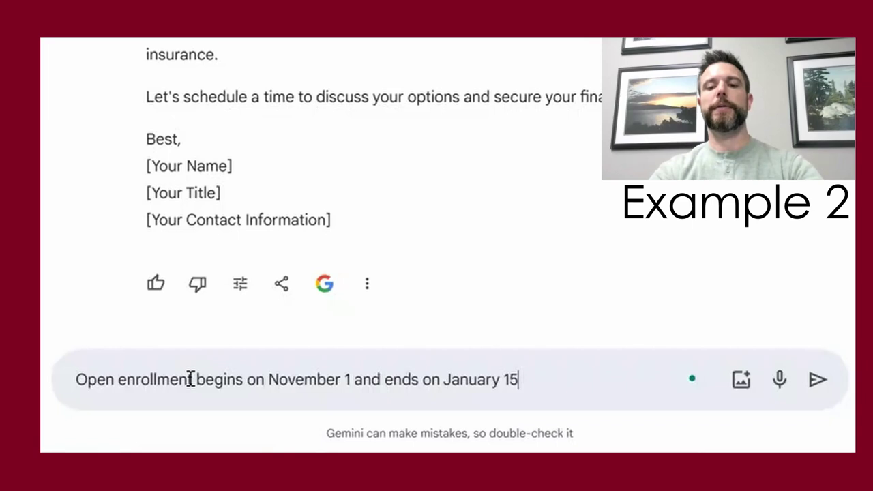
pyautogui.write('. Suggest ')
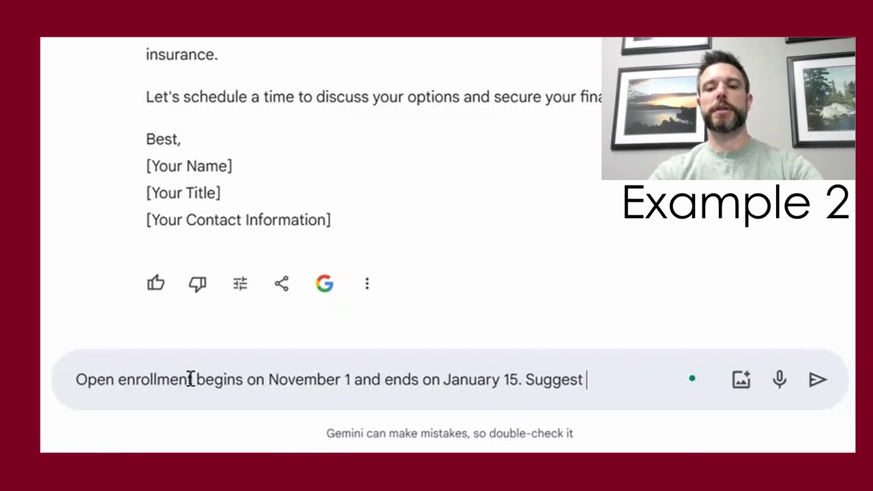
pyautogui.write('times for sendings')
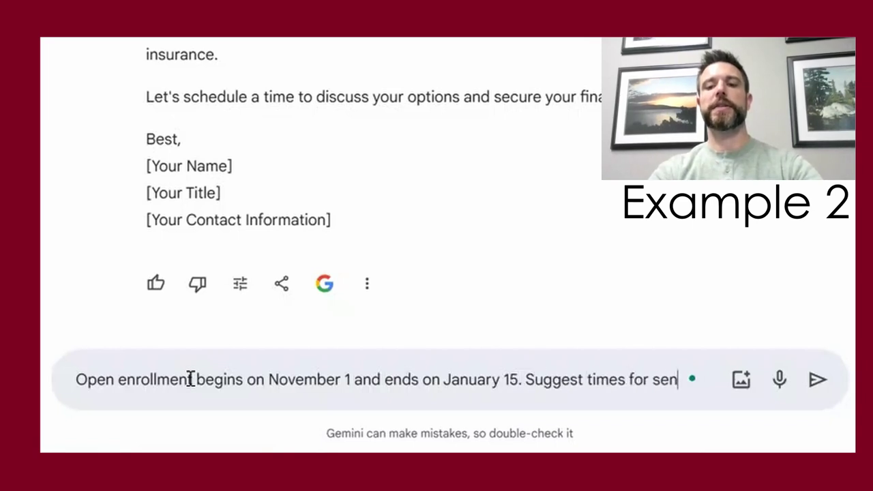
pyautogui.press('BackSpace')
pyautogui.press('BackSpace')
pyautogui.write('these messages')
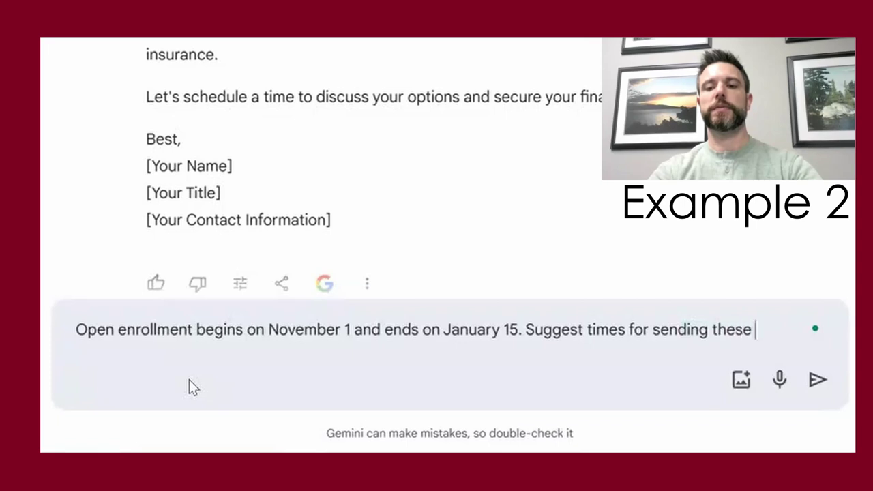
pyautogui.press('Return')
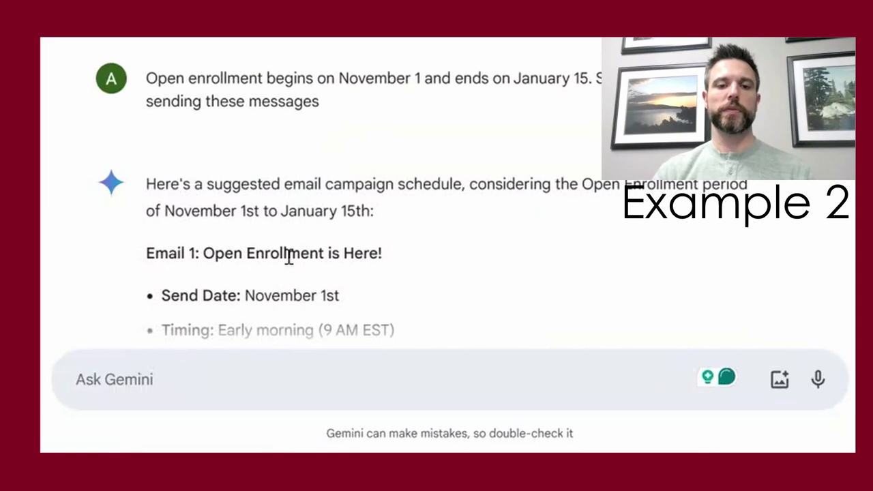
pyautogui.scroll(-3, 296, 257)
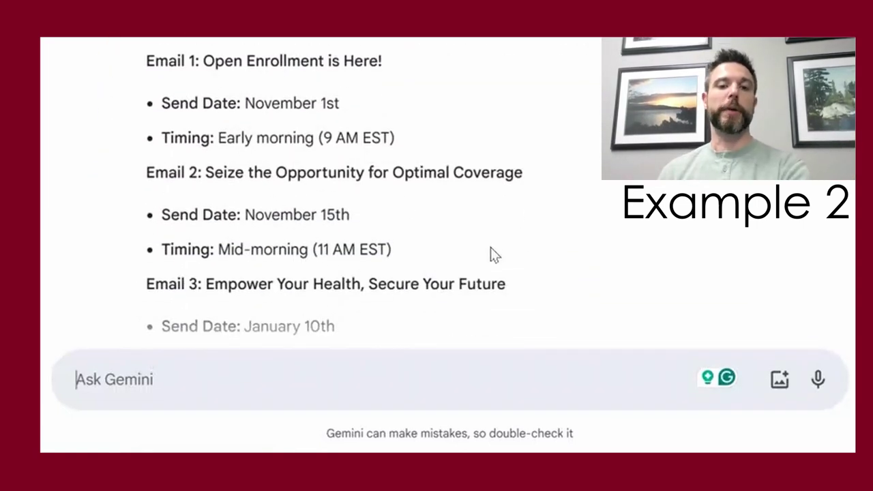
pyautogui.scroll(-3, 477, 248)
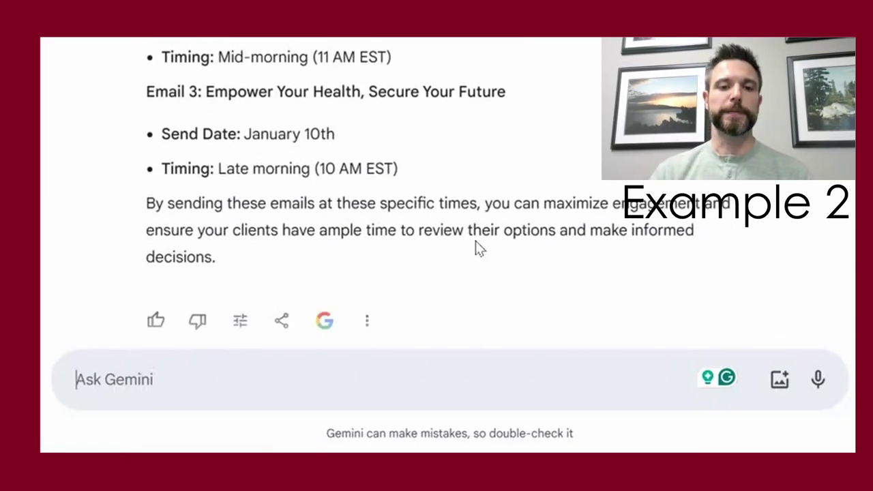
pyautogui.scroll(-1, 578, 193)
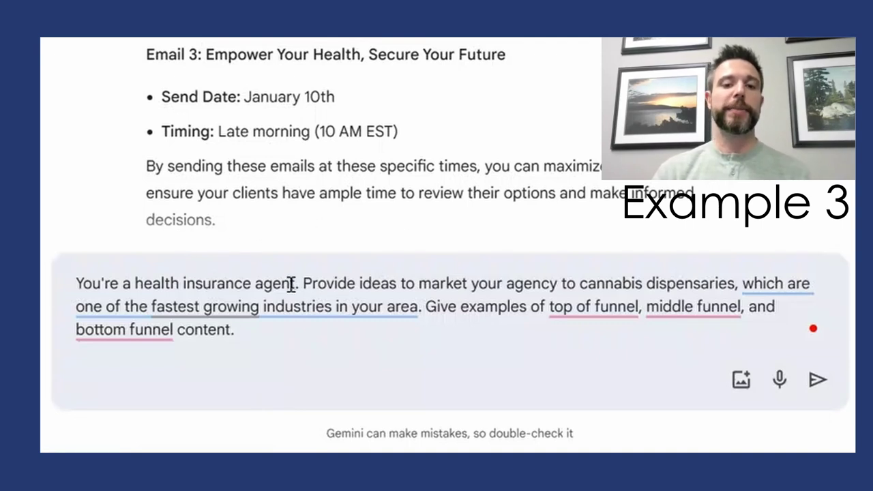
# Step: Highlight the role-setting opening and the agency-marketing request in the cannabis-dispensary prompt
pyautogui.moveTo(294, 282); pyautogui.dragTo(82, 280)
pyautogui.moveTo(304, 283)
pyautogui.mouseDown()
pyautogui.moveTo(586, 282)
pyautogui.moveTo(725, 302)
pyautogui.moveTo(725, 295)
pyautogui.moveTo(482, 266)
pyautogui.moveTo(555, 269)
pyautogui.mouseUp()
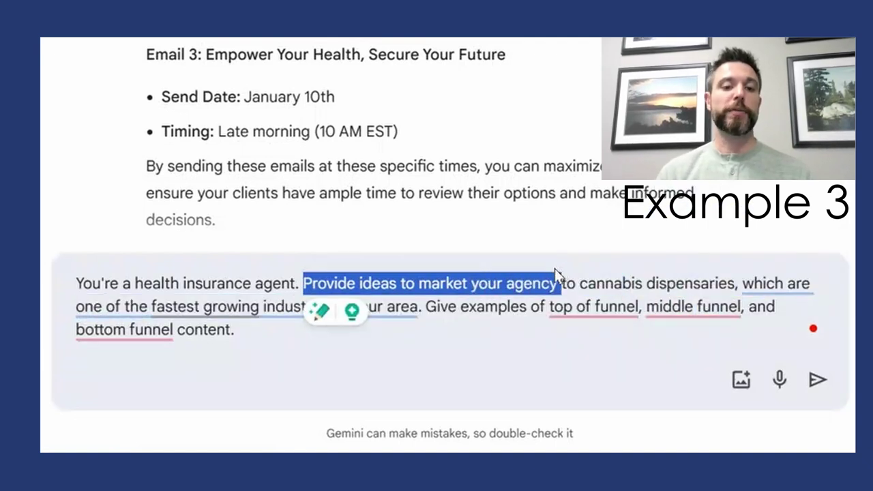
pyautogui.click(231, 330)
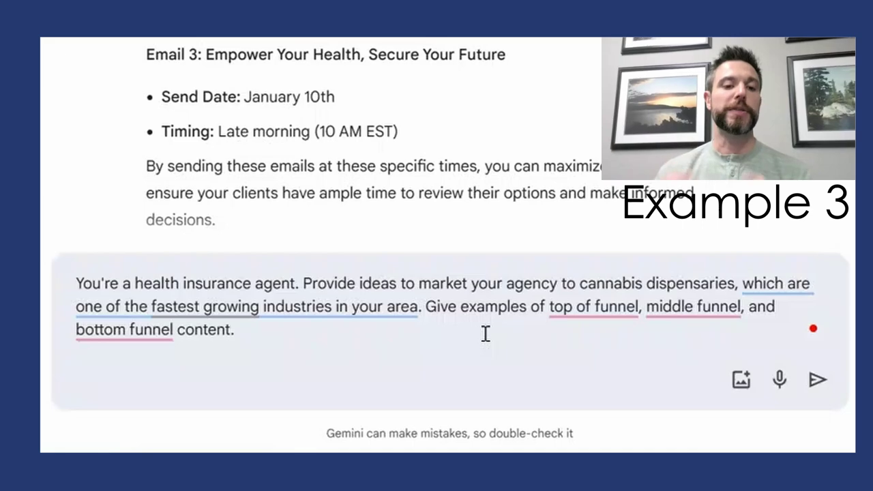
# Step: Submit the cannabis-dispensary funnel prompt and read through the top-of-funnel ideas
pyautogui.press('Return')
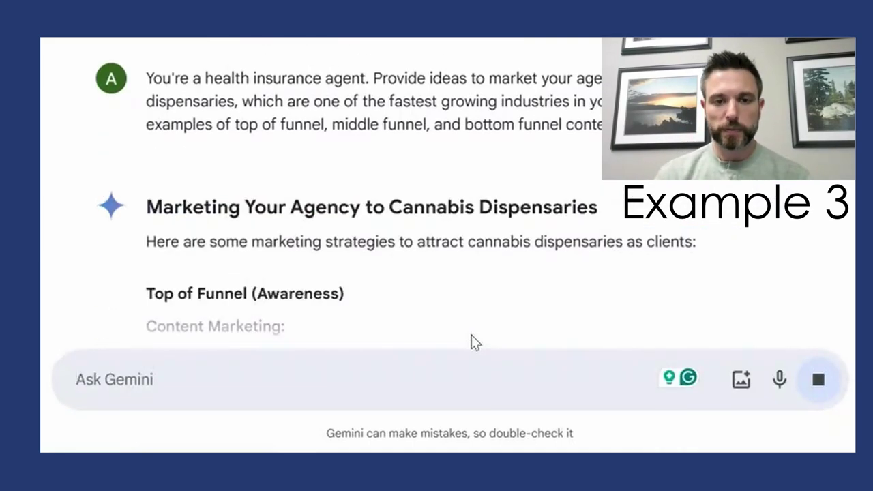
pyautogui.scroll(-1, 226, 125)
pyautogui.scroll(-2, 179, 134)
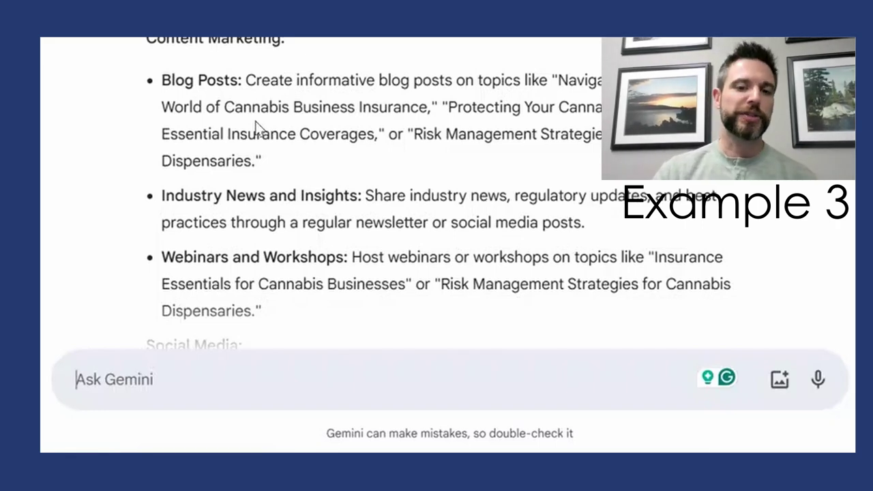
pyautogui.scroll(-3, 255, 126)
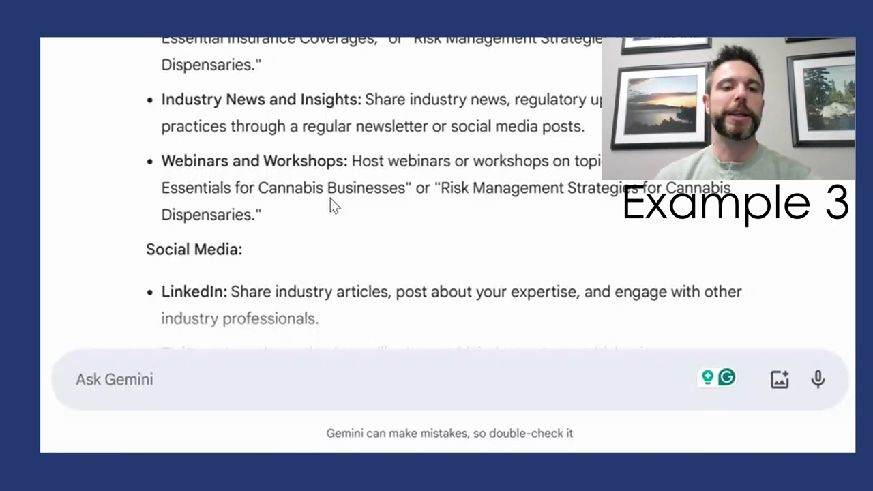
pyautogui.scroll(-5, 335, 210)
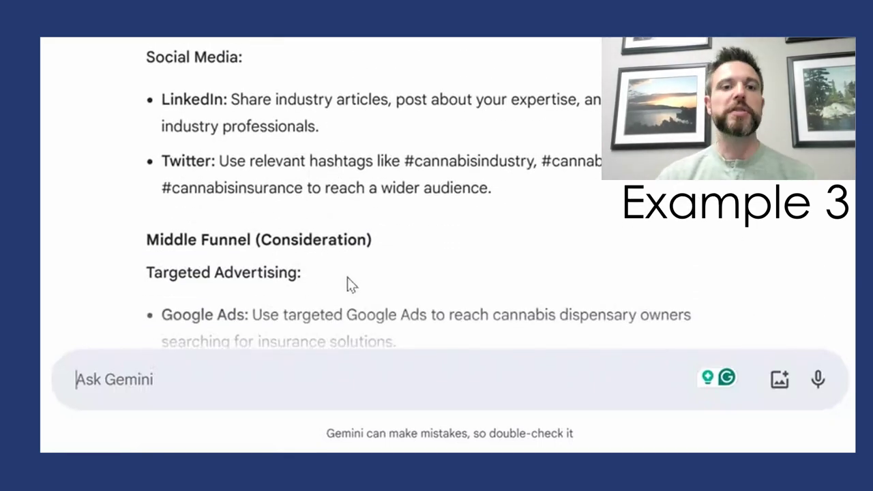
pyautogui.scroll(-2, 365, 259)
pyautogui.scroll(-3, 365, 258)
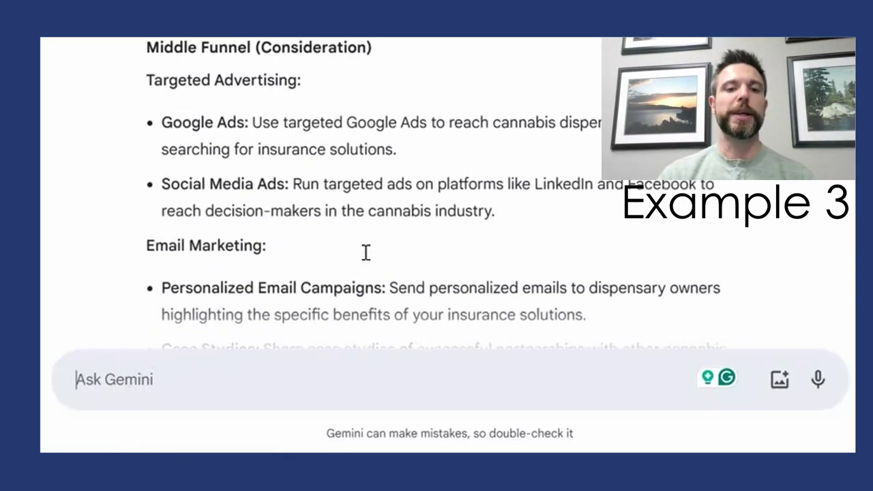
pyautogui.scroll(-3, 335, 176)
pyautogui.scroll(-5, 335, 179)
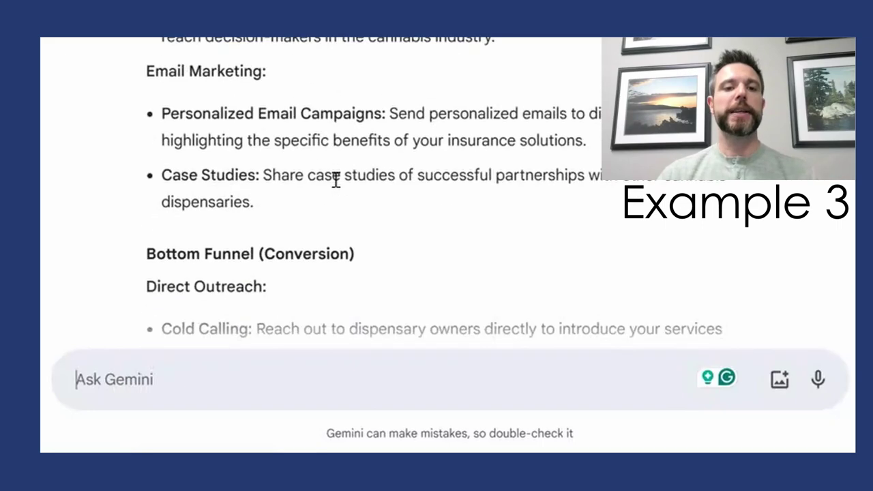
pyautogui.scroll(-10, 339, 192)
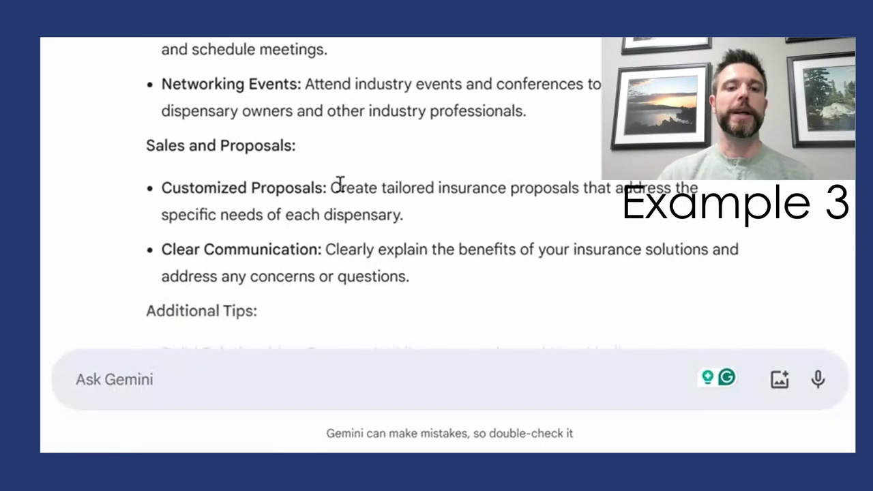